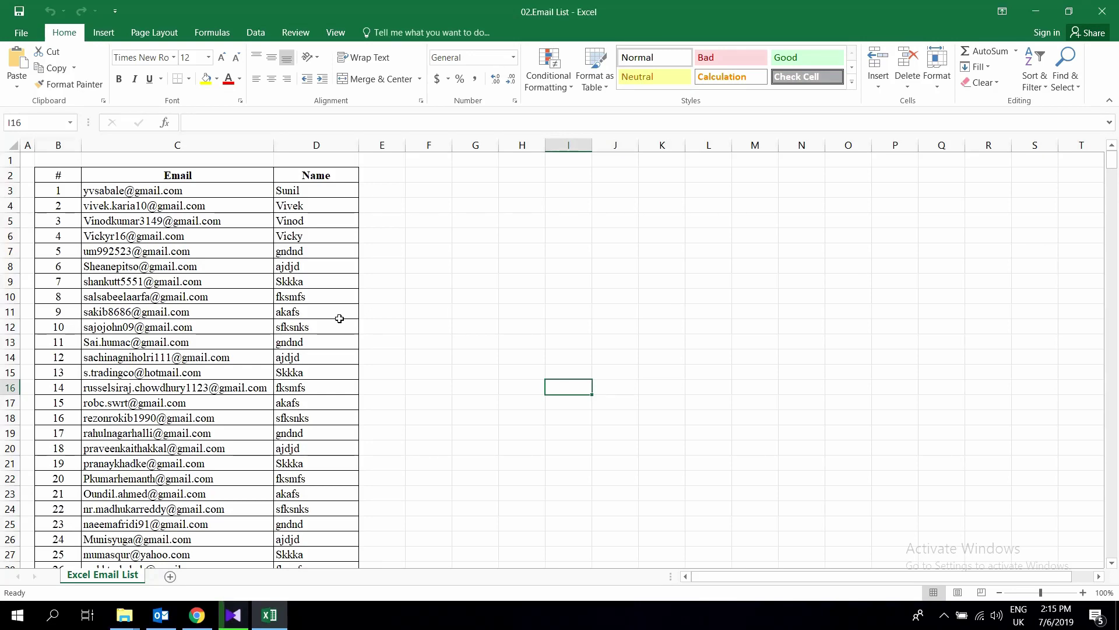
{"action": "scroll", "coordinate": [322, 212], "scroll_direction": "down", "scroll_amount": 4}
{"action": "scroll", "coordinate": [322, 213], "scroll_direction": "down", "scroll_amount": 2}
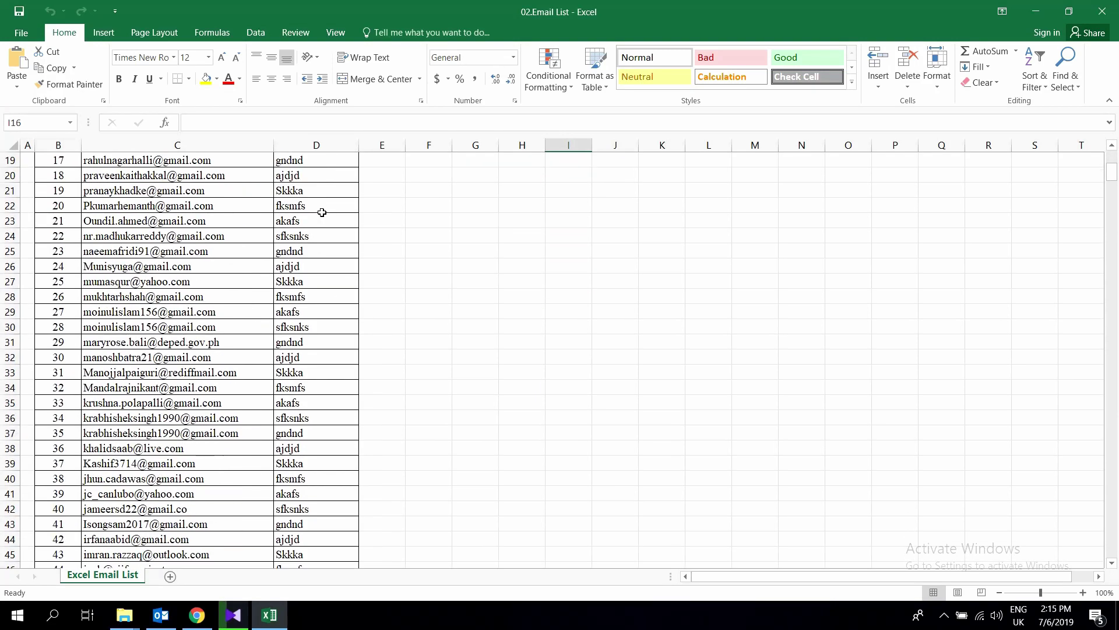
{"action": "scroll", "coordinate": [322, 213], "scroll_direction": "down", "scroll_amount": 2}
{"action": "scroll", "coordinate": [322, 213], "scroll_direction": "down", "scroll_amount": 2}
{"action": "scroll", "coordinate": [322, 213], "scroll_direction": "down", "scroll_amount": 1}
{"action": "scroll", "coordinate": [322, 212], "scroll_direction": "up", "scroll_amount": 5}
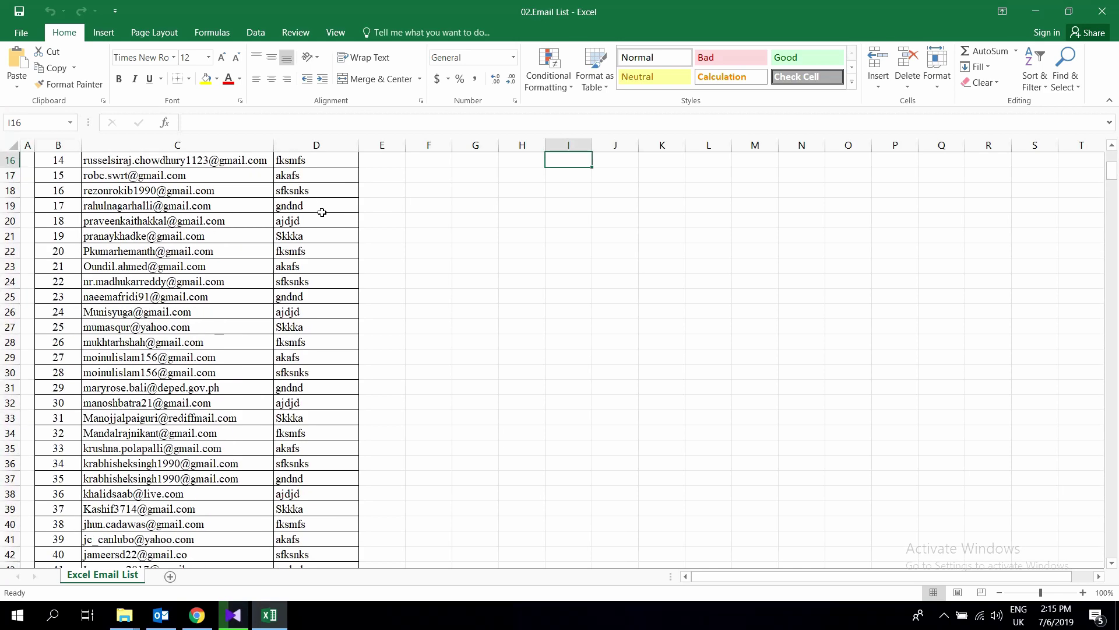
{"action": "scroll", "coordinate": [322, 212], "scroll_direction": "up", "scroll_amount": 3}
{"action": "scroll", "coordinate": [322, 213], "scroll_direction": "down", "scroll_amount": 4}
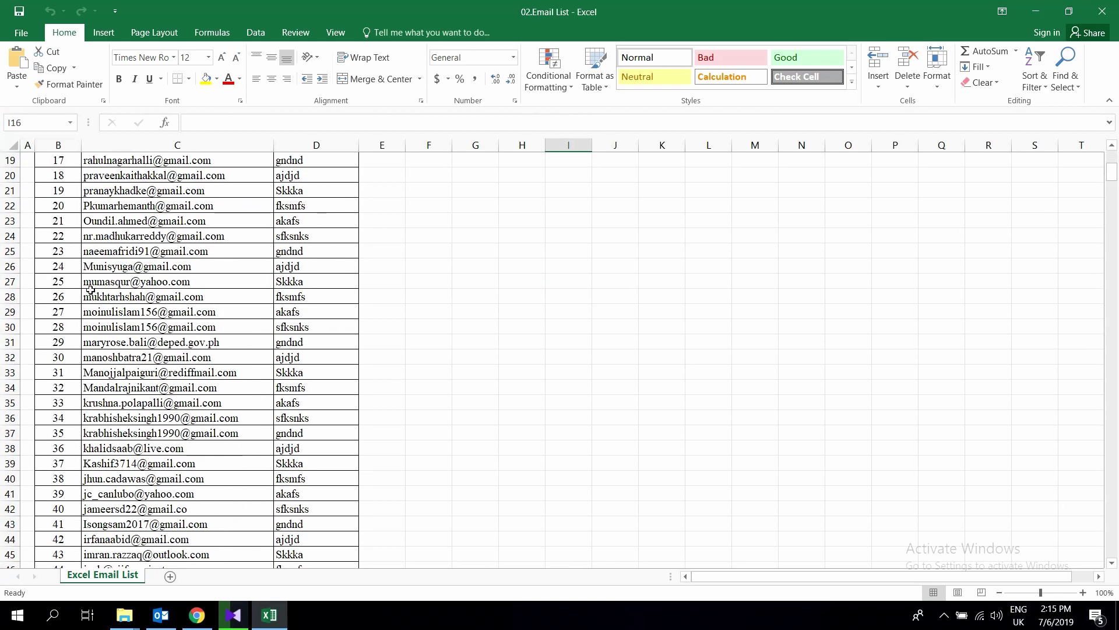
Check the 588-row email list's numbering, jumping to its last entry and back to the top.
{"action": "left_click", "coordinate": [68, 295]}
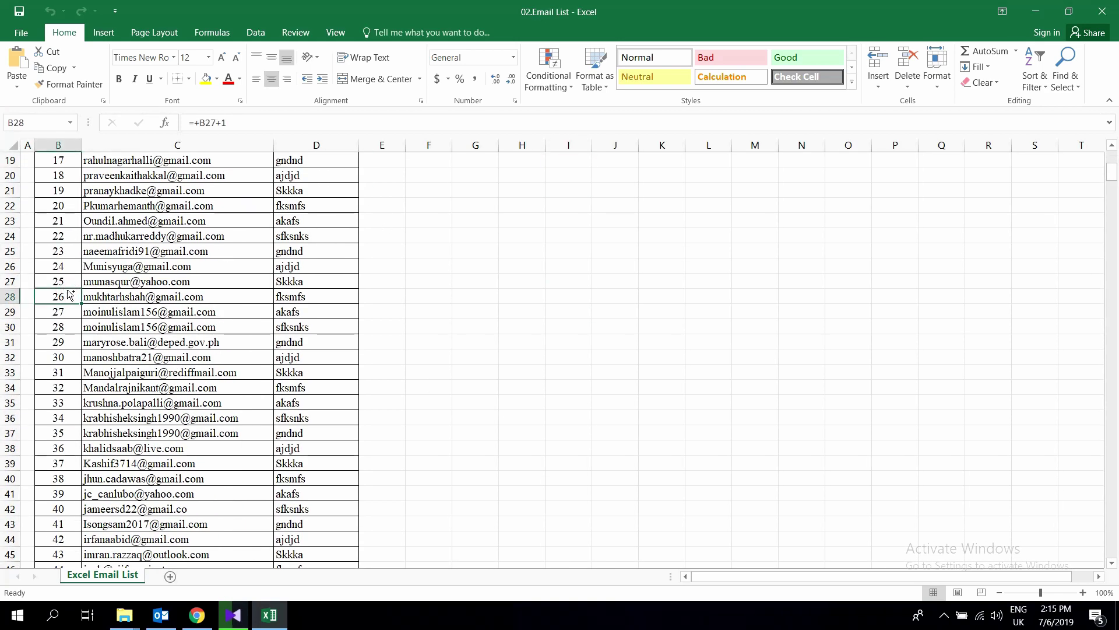
{"action": "key", "text": "ctrl+Down"}
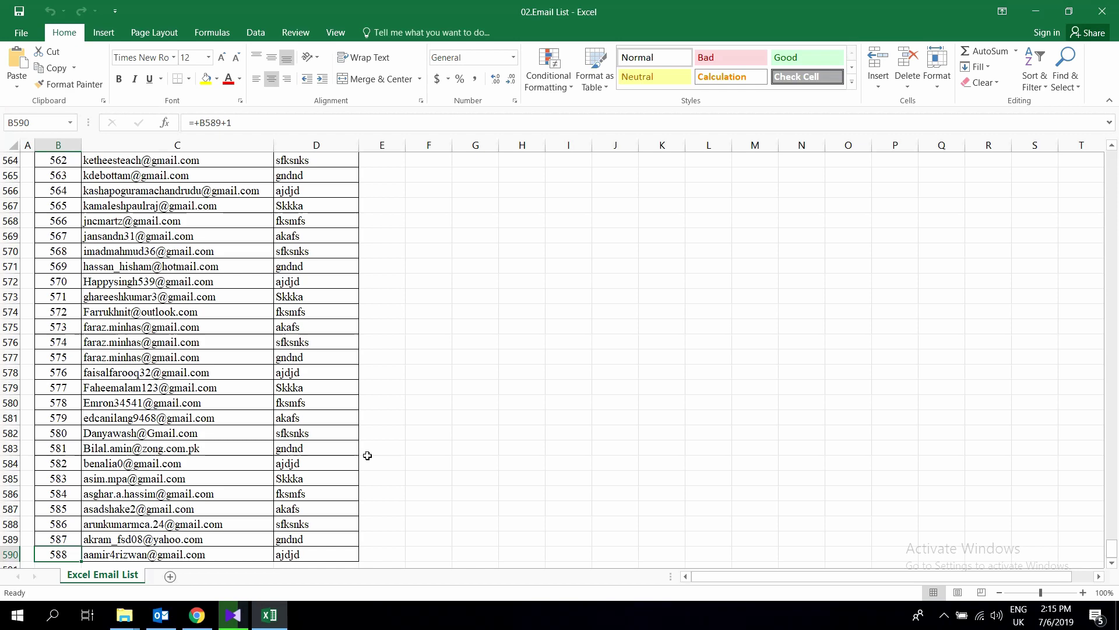
{"action": "key", "text": "ctrl+Up"}
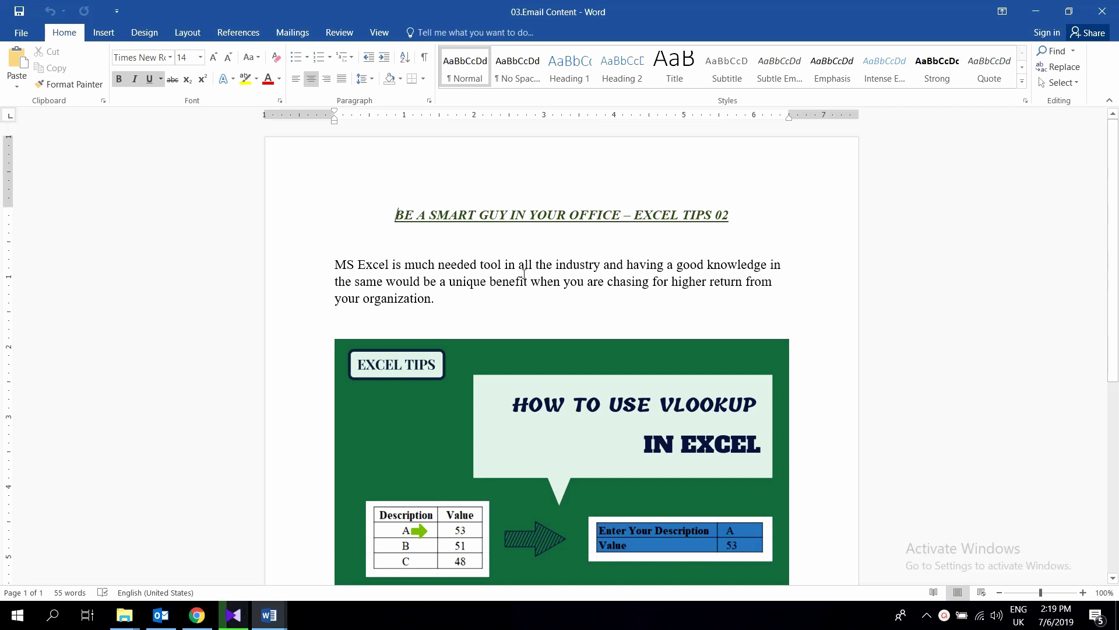
{"action": "scroll", "coordinate": [524, 275], "scroll_direction": "down", "scroll_amount": 5}
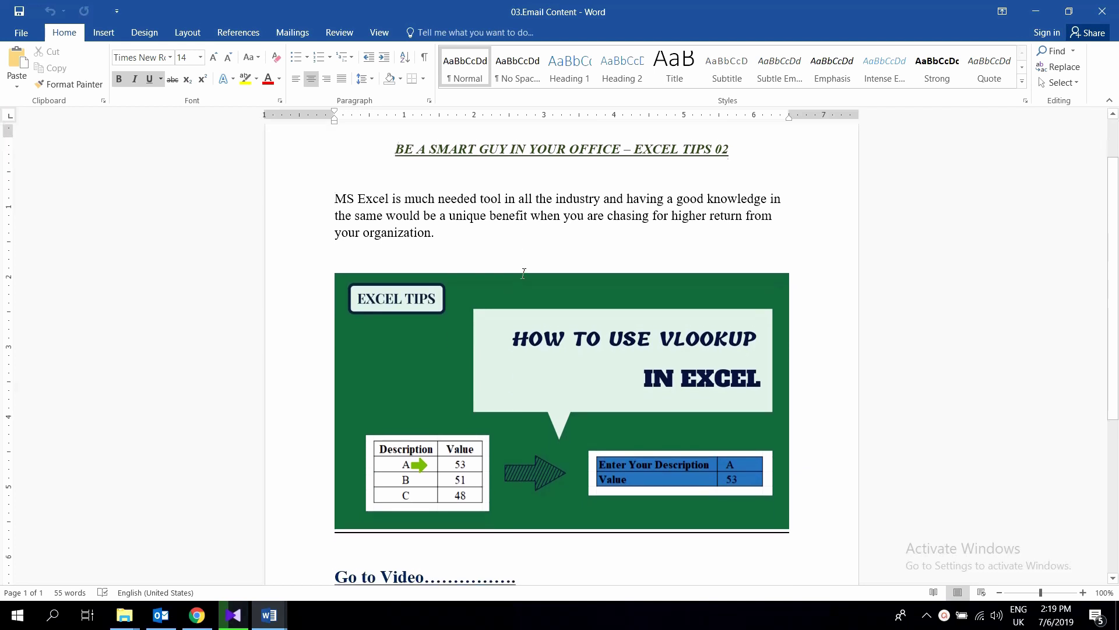
{"action": "scroll", "coordinate": [522, 281], "scroll_direction": "up", "scroll_amount": 3}
{"action": "scroll", "coordinate": [519, 301], "scroll_direction": "up", "scroll_amount": 2}
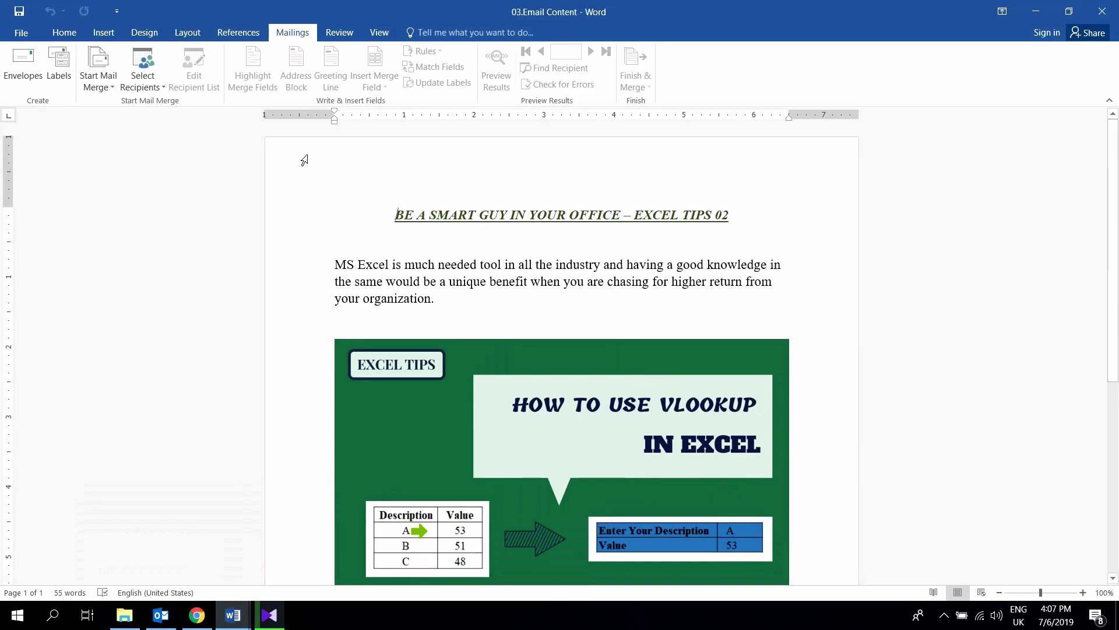
Use the '02.Email List' workbook as merge recipients, with the first row as column headers.
{"action": "left_click", "coordinate": [285, 33]}
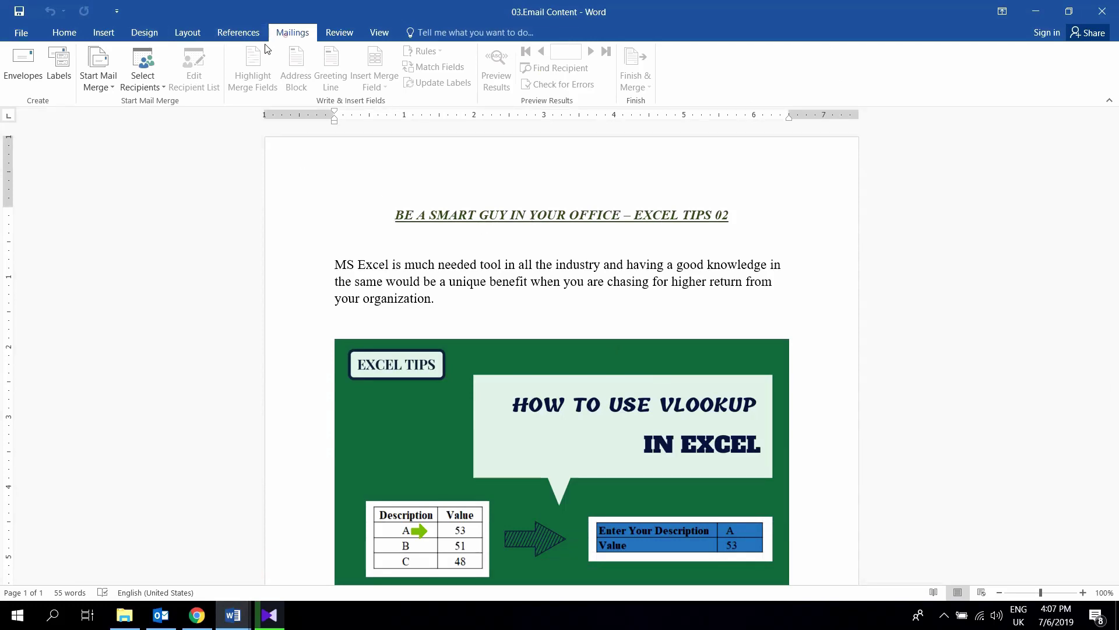
{"action": "left_click", "coordinate": [144, 80]}
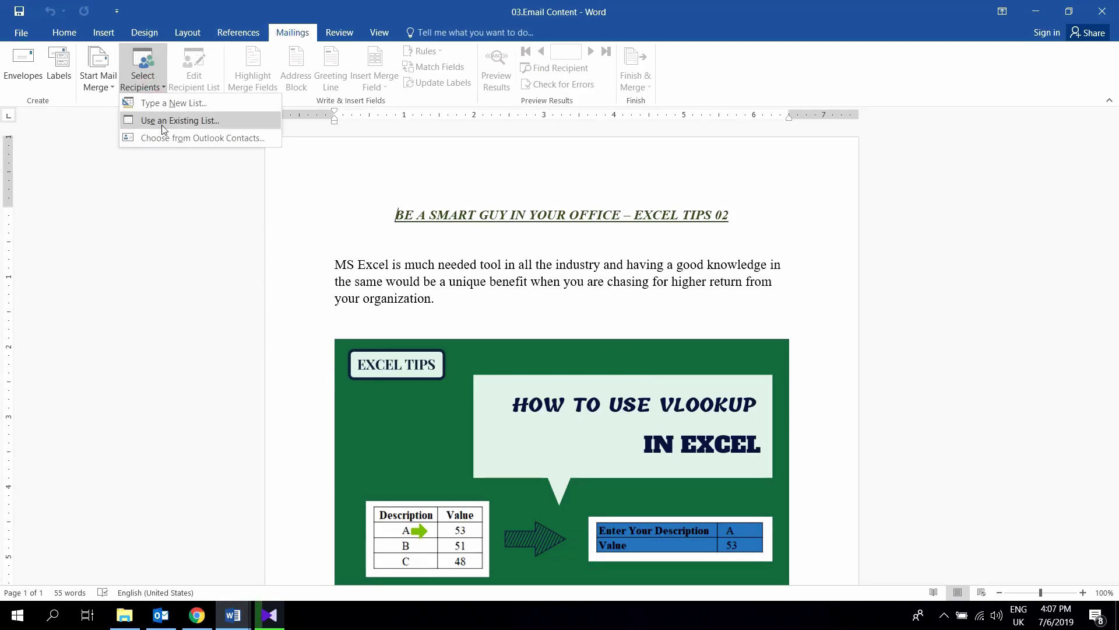
{"action": "left_click", "coordinate": [162, 130]}
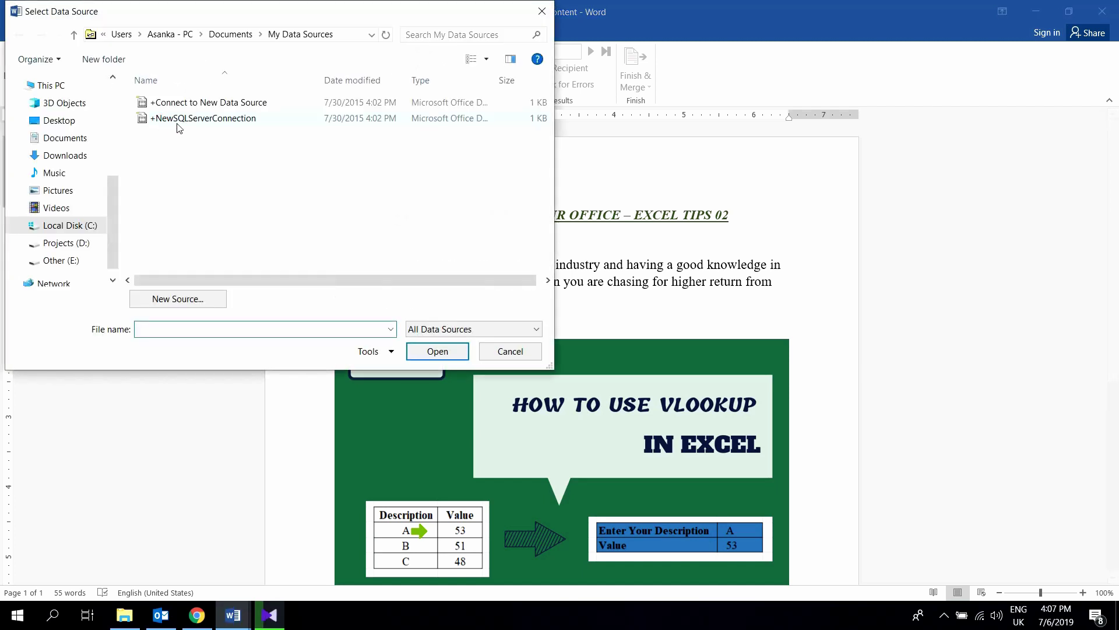
{"action": "left_click", "coordinate": [70, 259]}
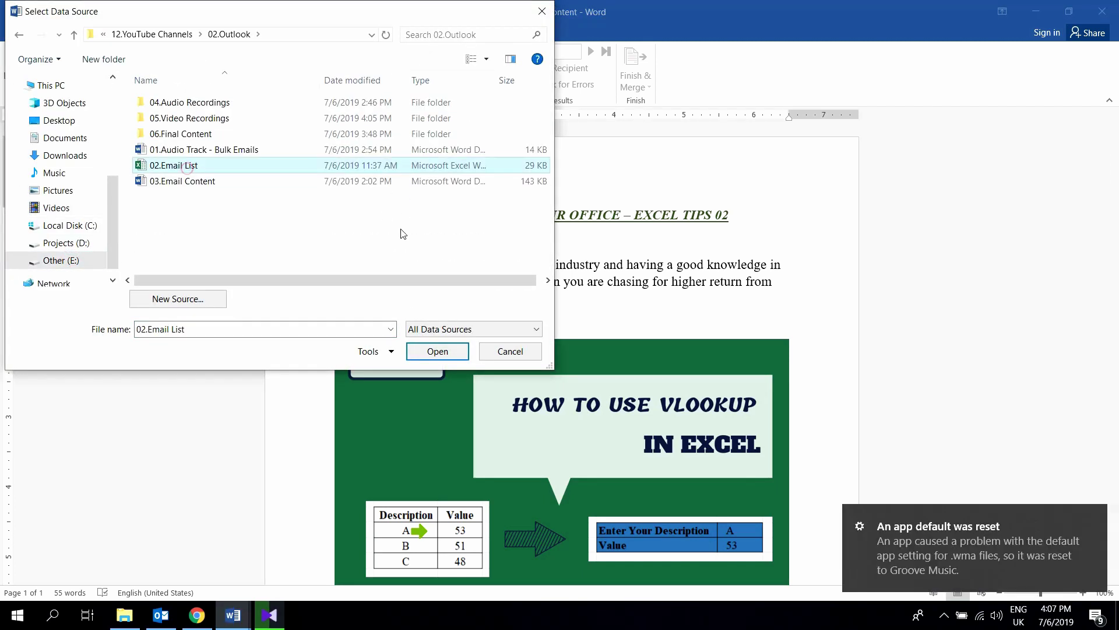
{"action": "left_click", "coordinate": [428, 350]}
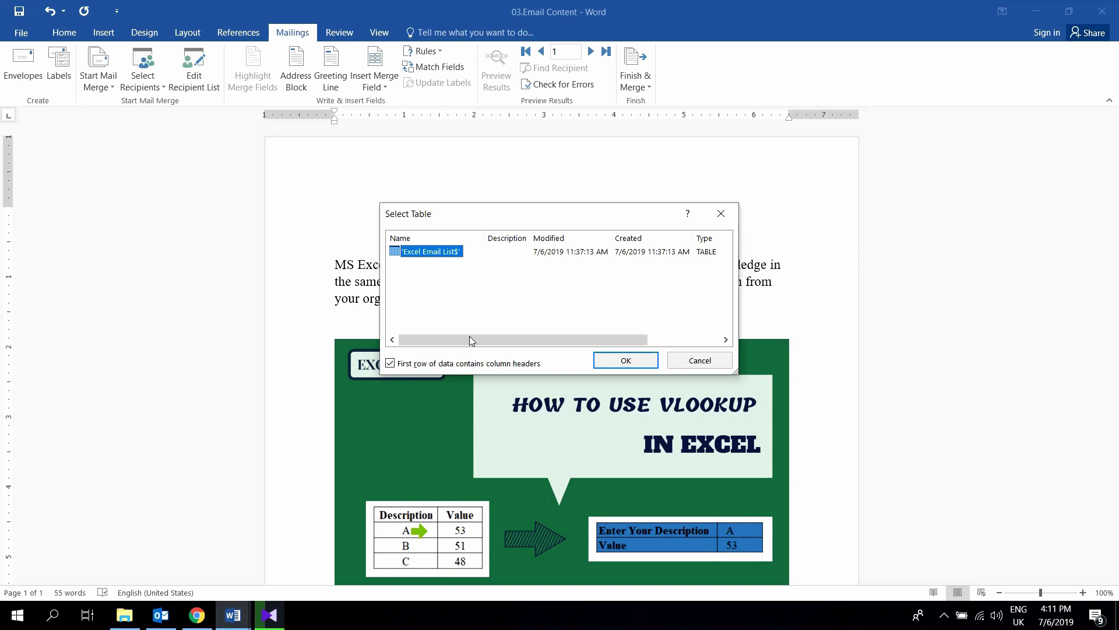
{"action": "left_click", "coordinate": [390, 363]}
{"action": "left_click", "coordinate": [620, 362]}
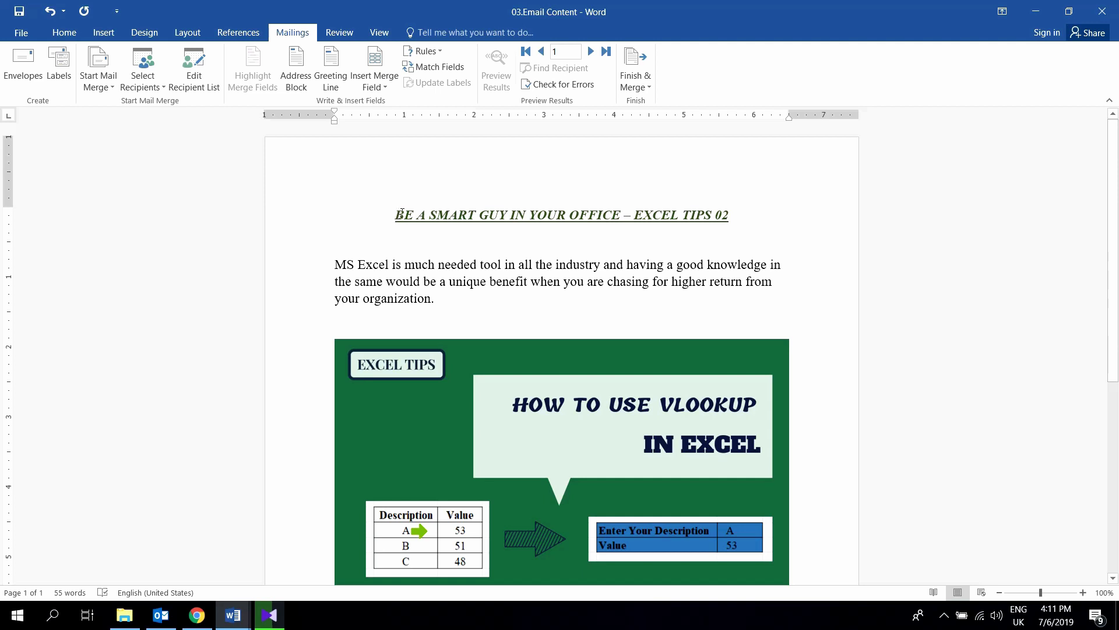
Add a 'Dear «Name»,' greeting line above the heading using the Name merge field.
{"action": "key", "text": "Return"}
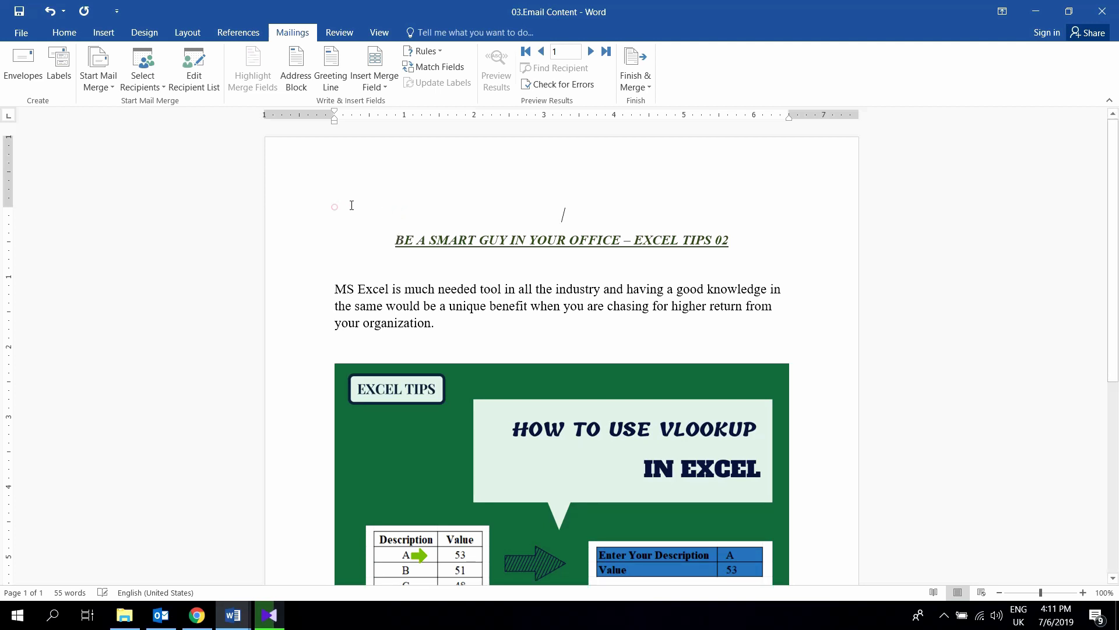
{"action": "left_click", "coordinate": [334, 207]}
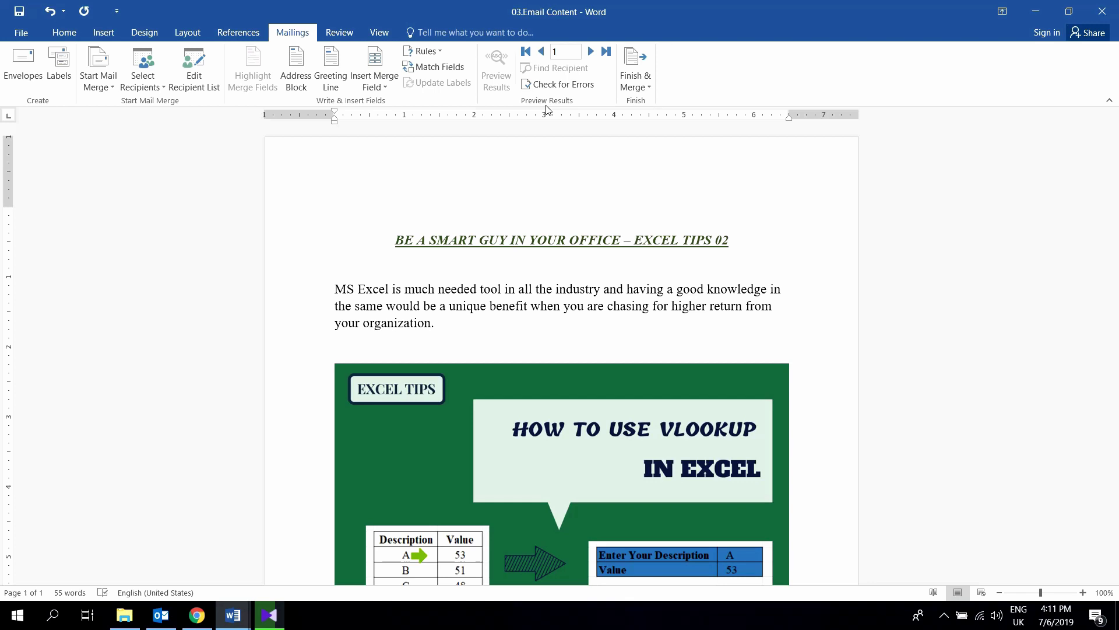
{"action": "type", "text": "Dear"}
{"action": "left_click", "coordinate": [374, 83]}
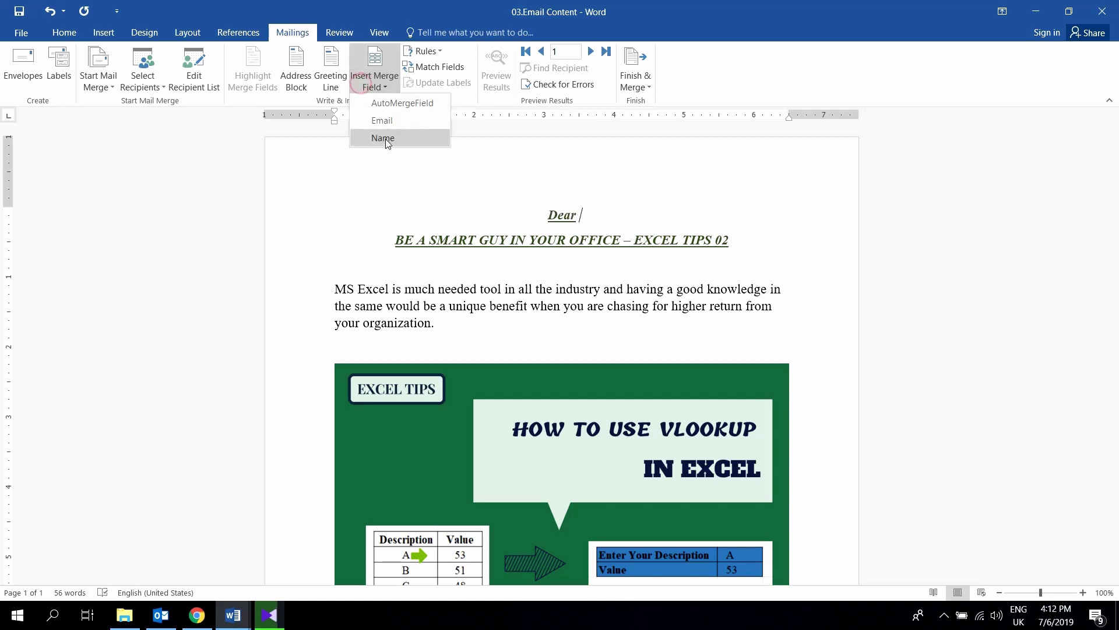
{"action": "left_click", "coordinate": [384, 137]}
{"action": "type", "text": ","}
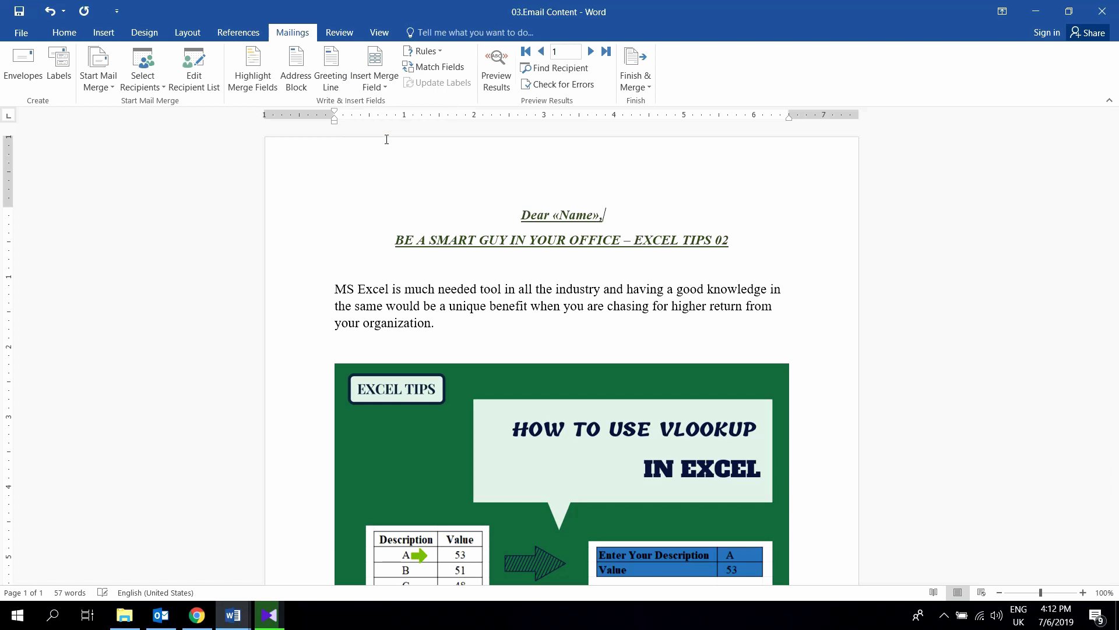
Left-align the 'Dear «Name»,' greeting line.
{"action": "triple_click", "coordinate": [562, 218]}
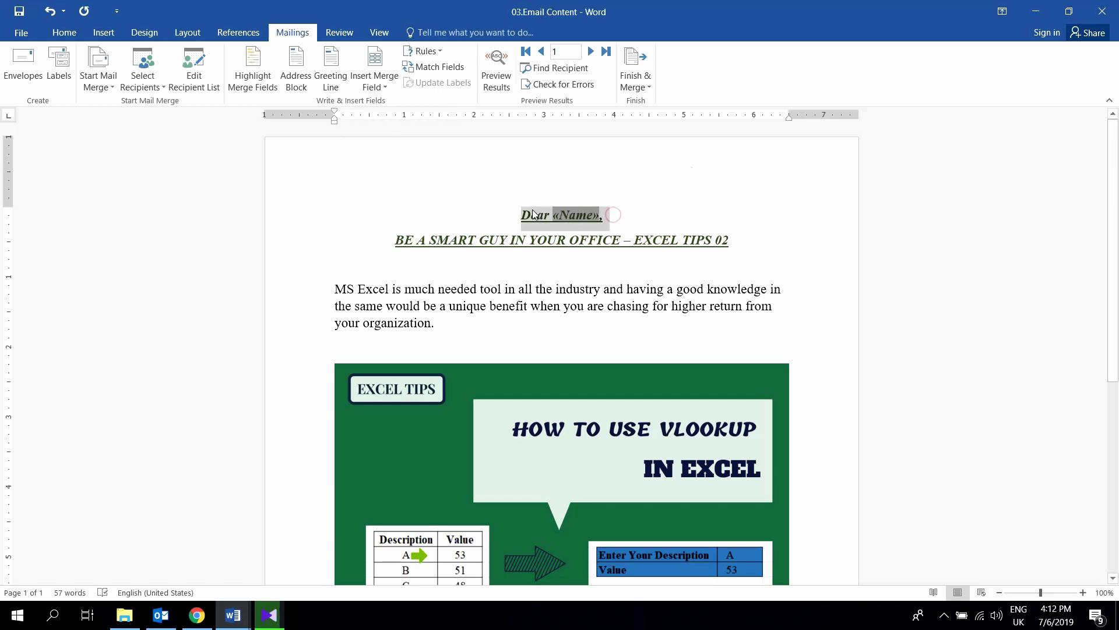
{"action": "left_click", "coordinate": [63, 33]}
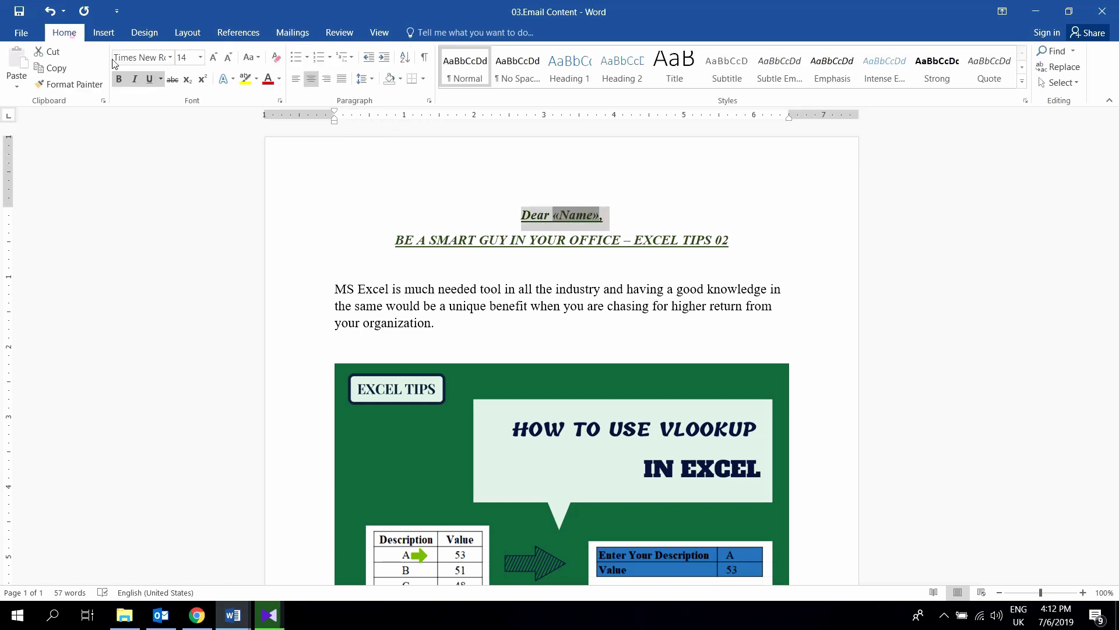
{"action": "left_click", "coordinate": [297, 79]}
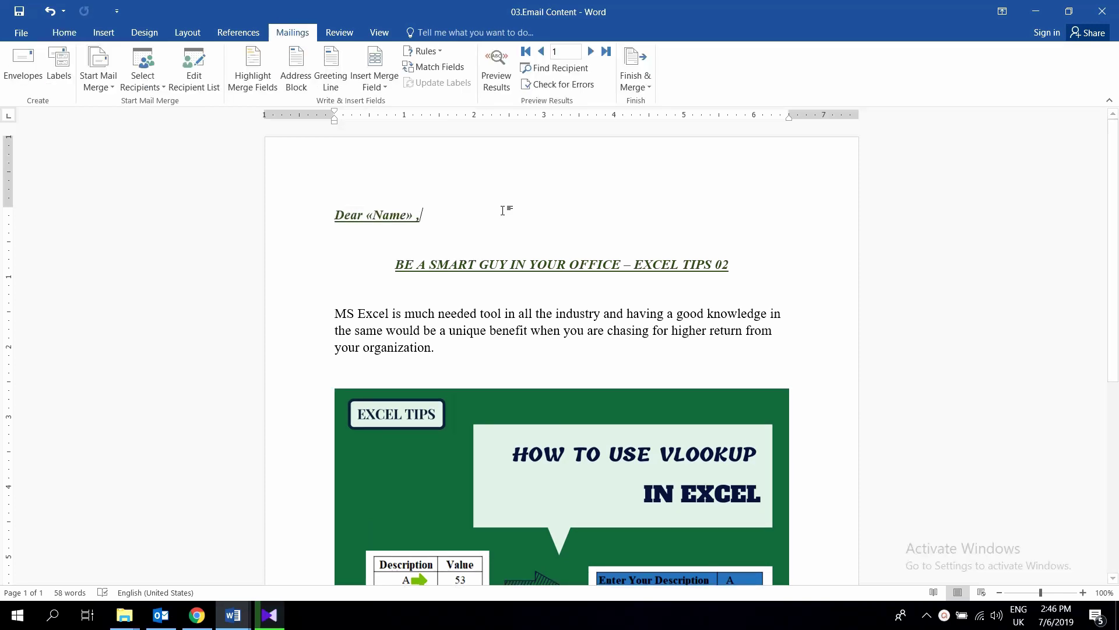
Merge all records to HTML email messages with the subject 'Excel Tips - 02'.
{"action": "left_click", "coordinate": [639, 82]}
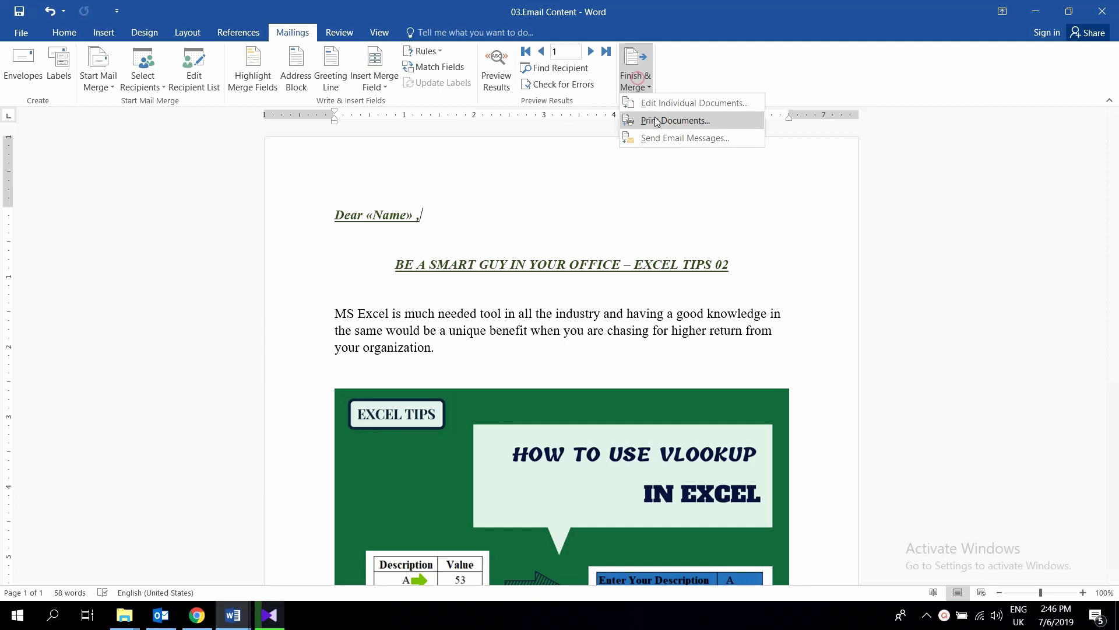
{"action": "left_click", "coordinate": [651, 131]}
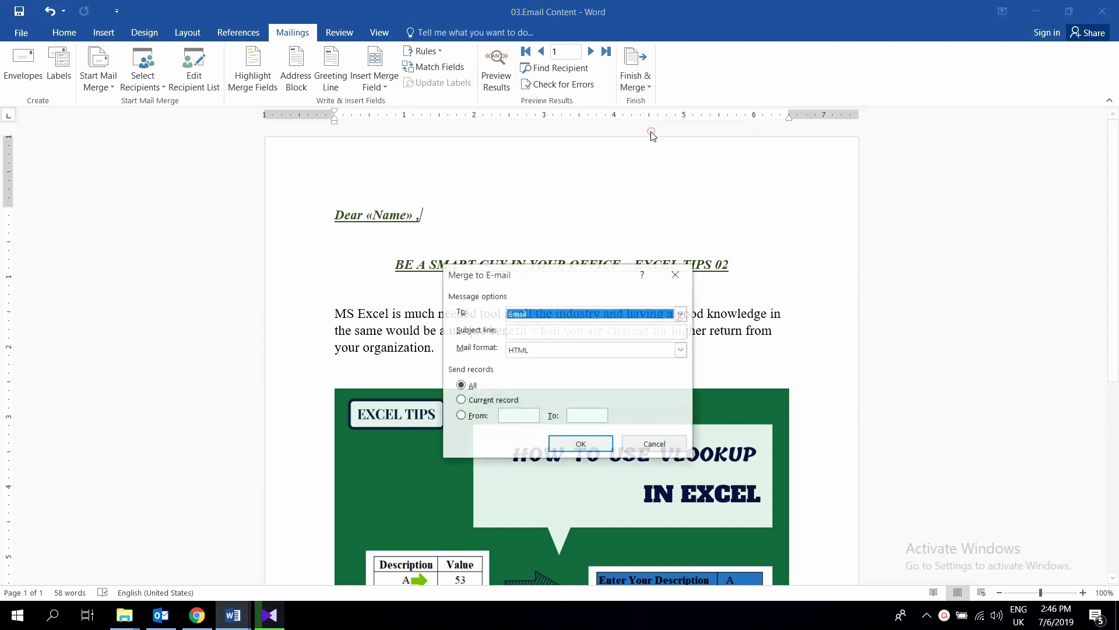
{"action": "left_click", "coordinate": [527, 331]}
{"action": "type", "text": "Excel Tips - 02"}
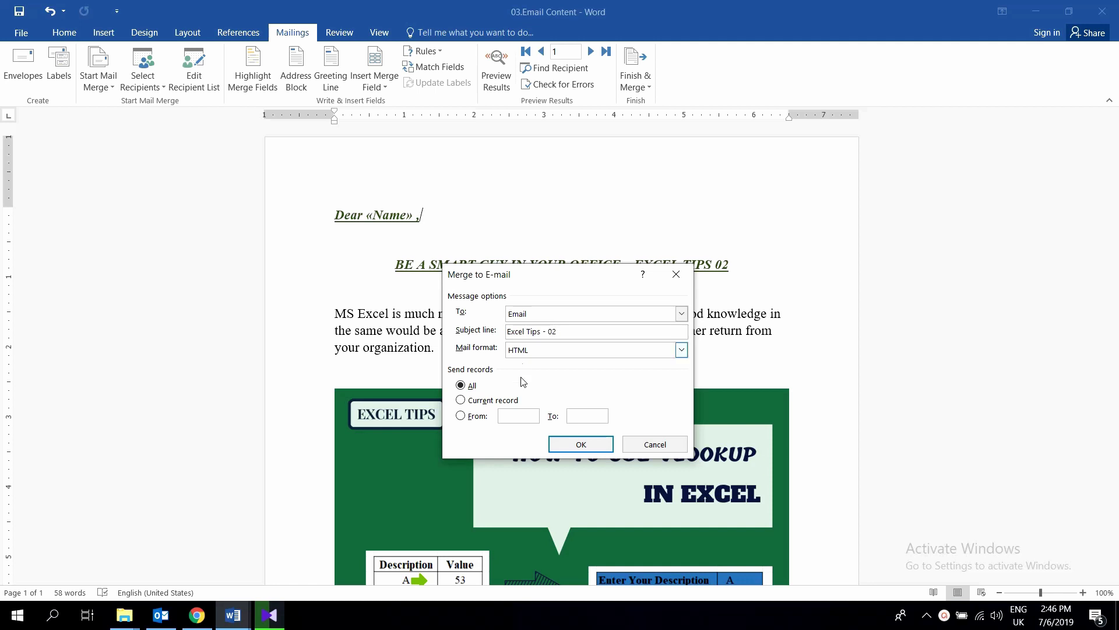
{"action": "left_click", "coordinate": [581, 444]}
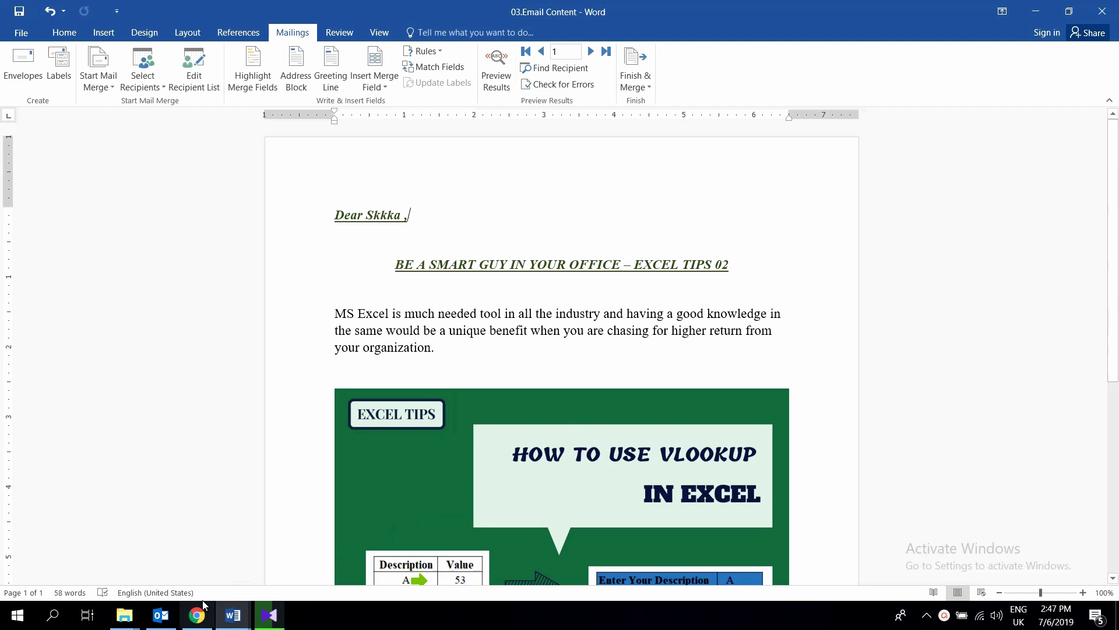
{"action": "left_click", "coordinate": [161, 616]}
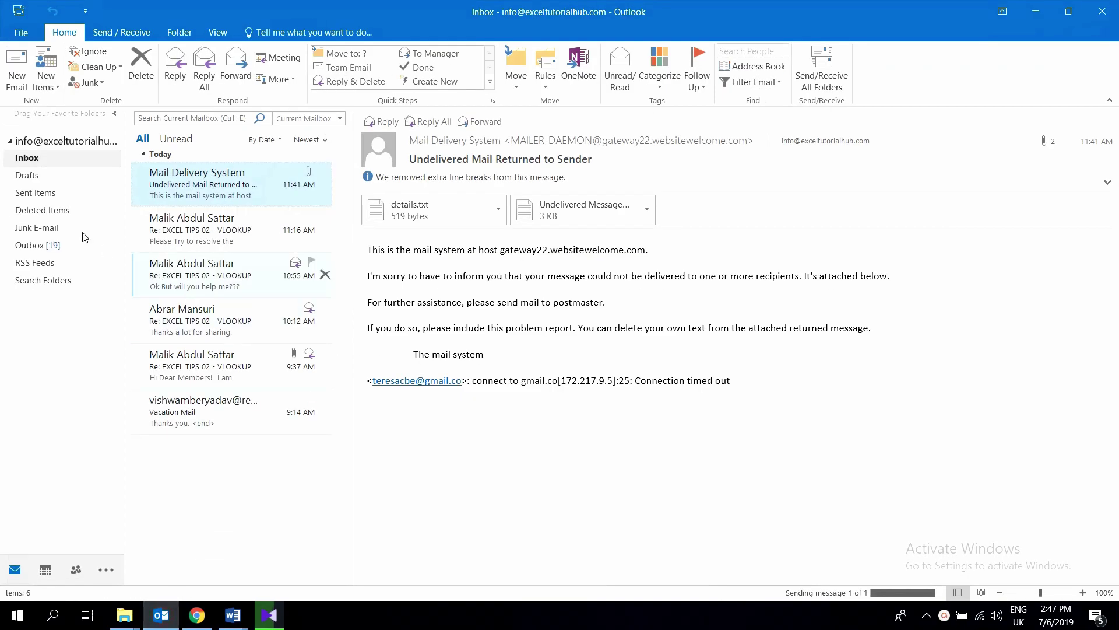
Check the Excel Tips - 02 emails in Outlook's Sent Items and Outbox folders.
{"action": "left_click", "coordinate": [58, 195]}
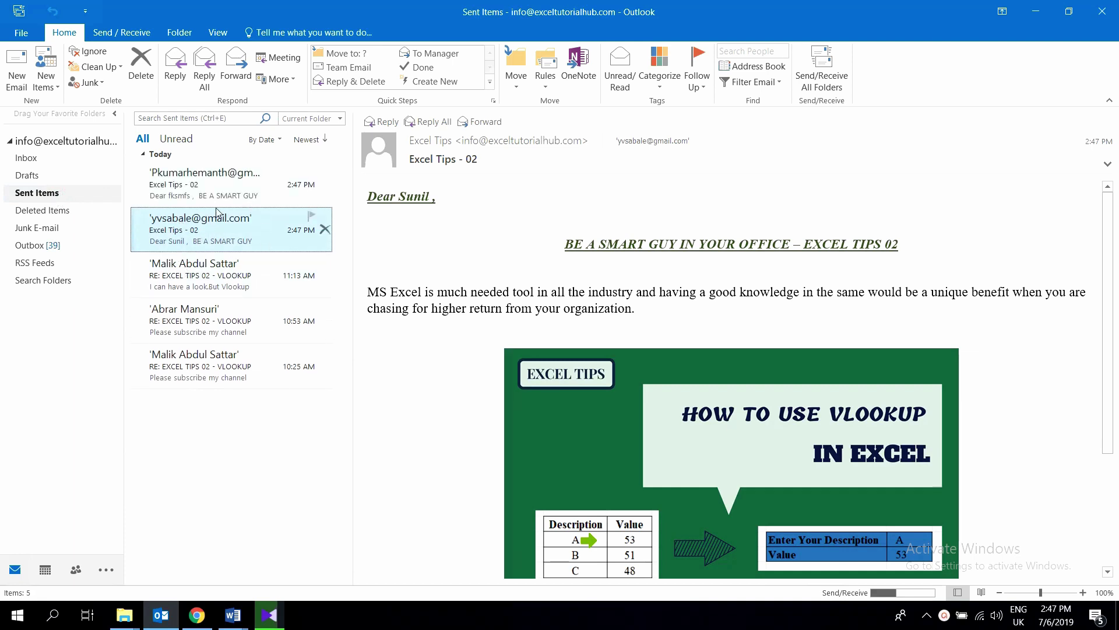
{"action": "mouse_move", "coordinate": [231, 184]}
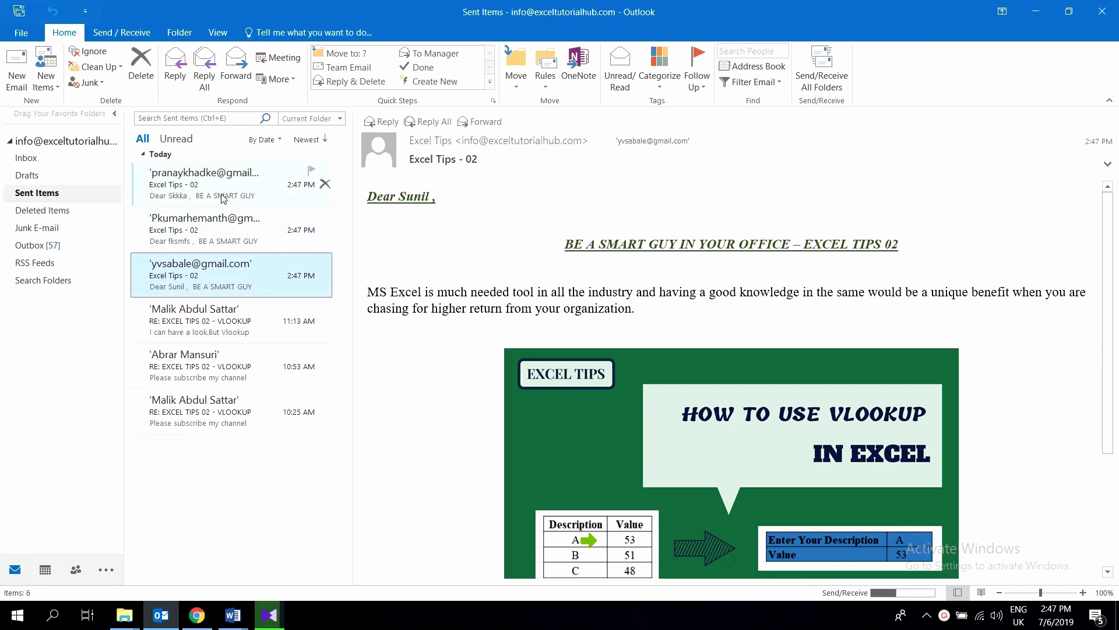
{"action": "left_click", "coordinate": [35, 246]}
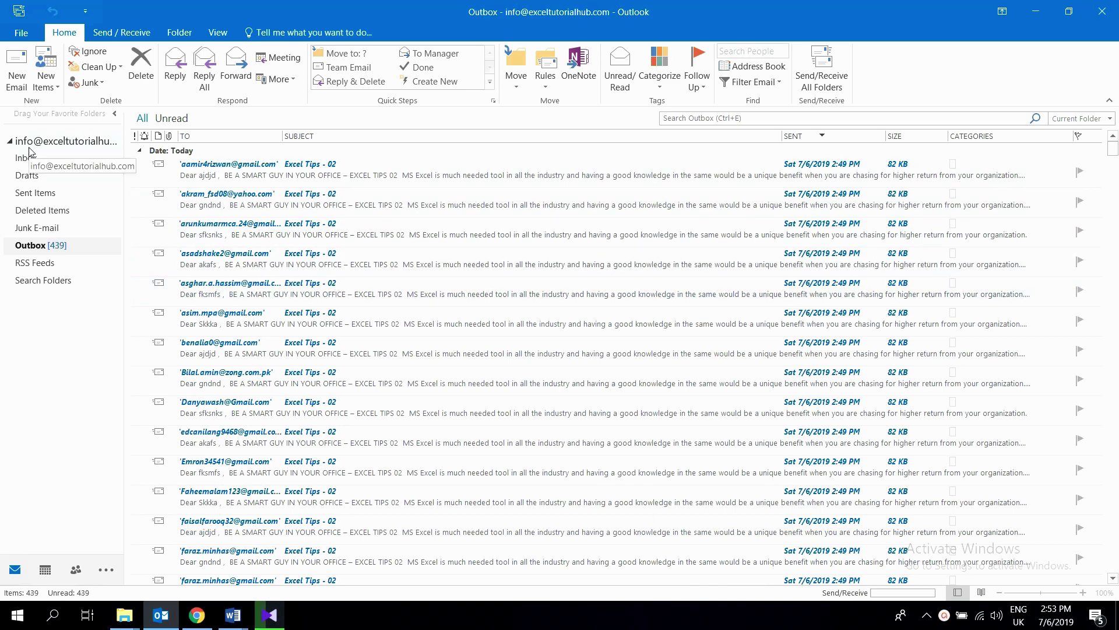
{"action": "left_click", "coordinate": [27, 32]}
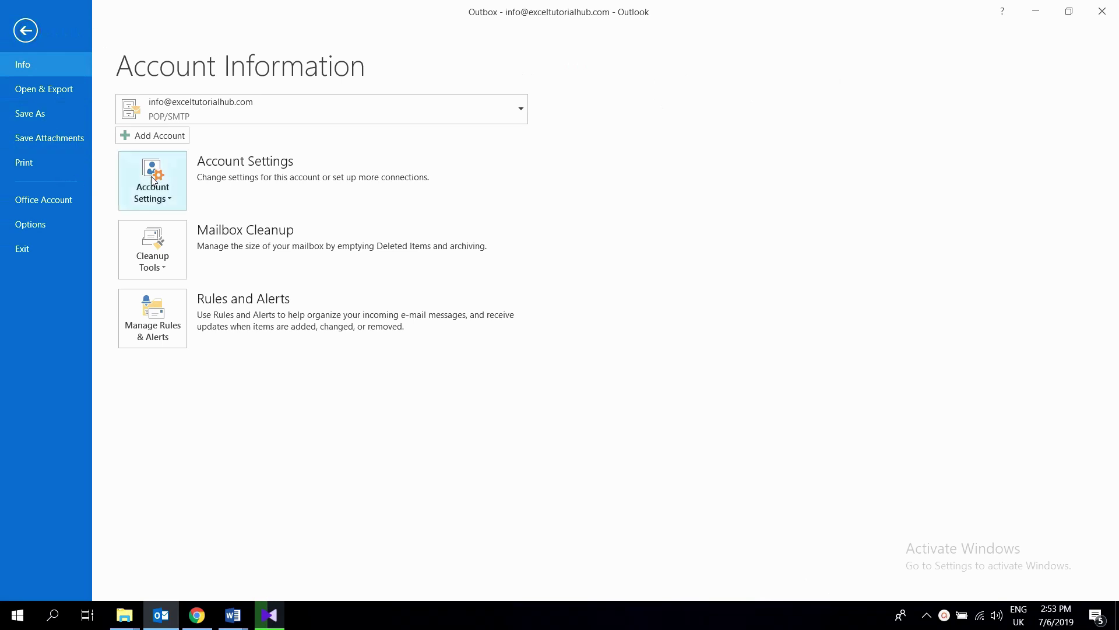
{"action": "left_click", "coordinate": [153, 182]}
{"action": "left_click", "coordinate": [213, 223]}
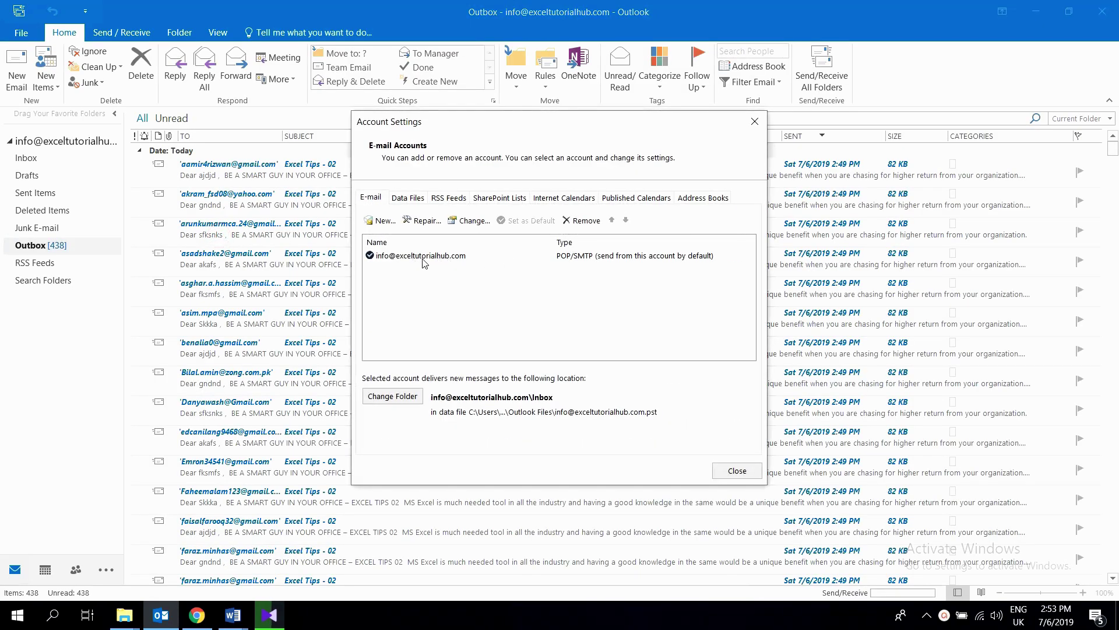
{"action": "left_click", "coordinate": [738, 471]}
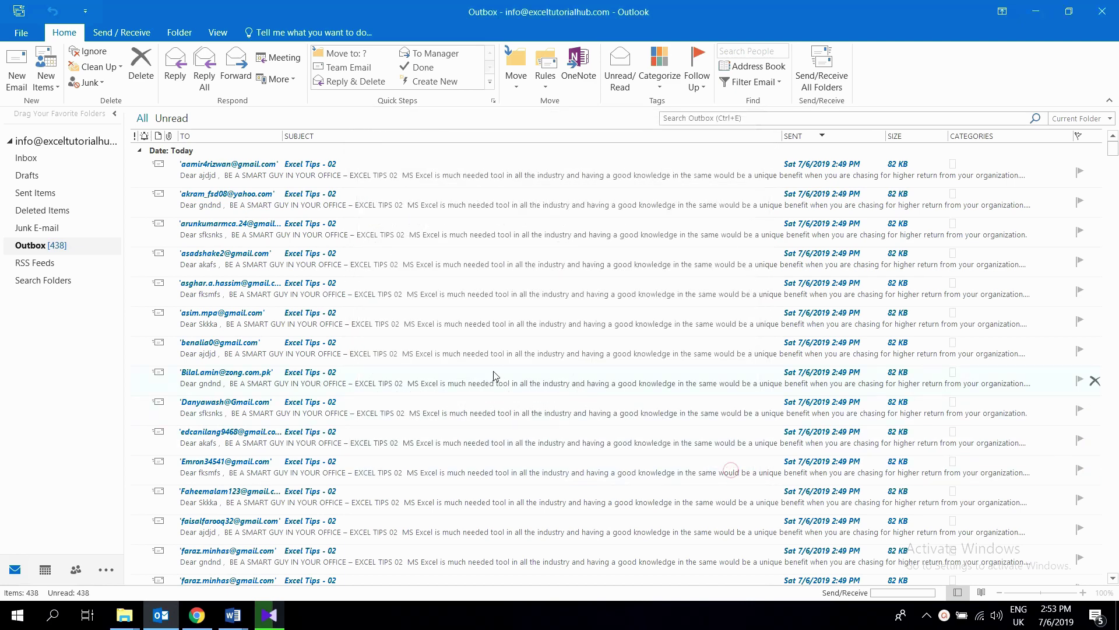